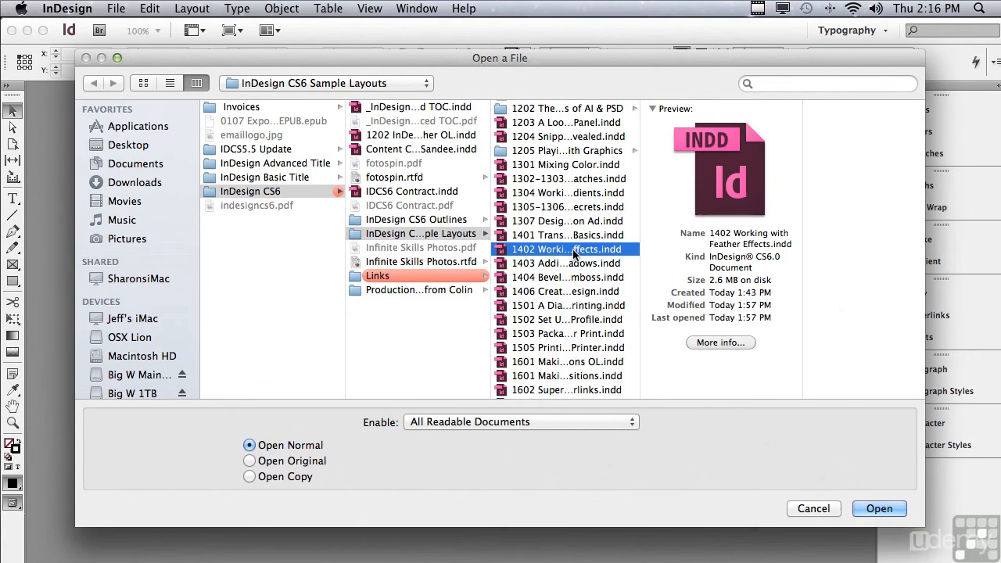
# - Open the file 1402 Working with Feather Effects.indd and zoom in on the upper photos and red panel
pyautogui.click(868, 509)
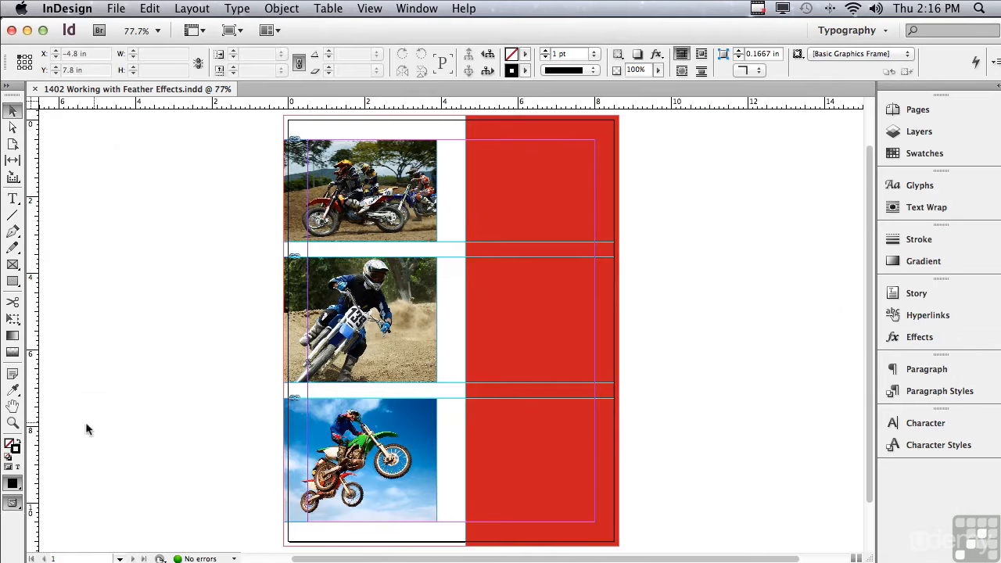
pyautogui.click(12, 423)
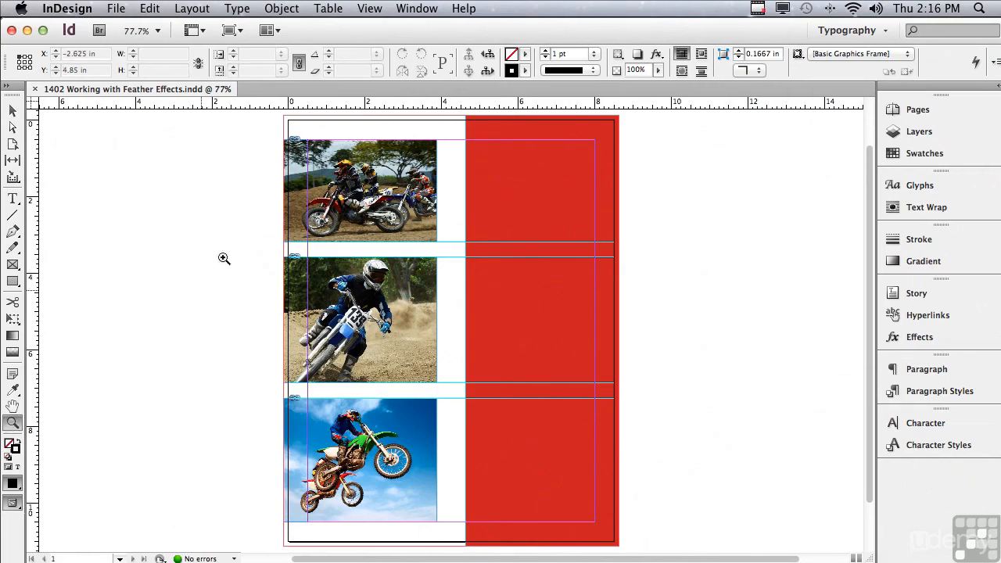
pyautogui.moveTo(278, 114); pyautogui.dragTo(711, 372)
pyautogui.moveTo(552, 559); pyautogui.dragTo(572, 558)
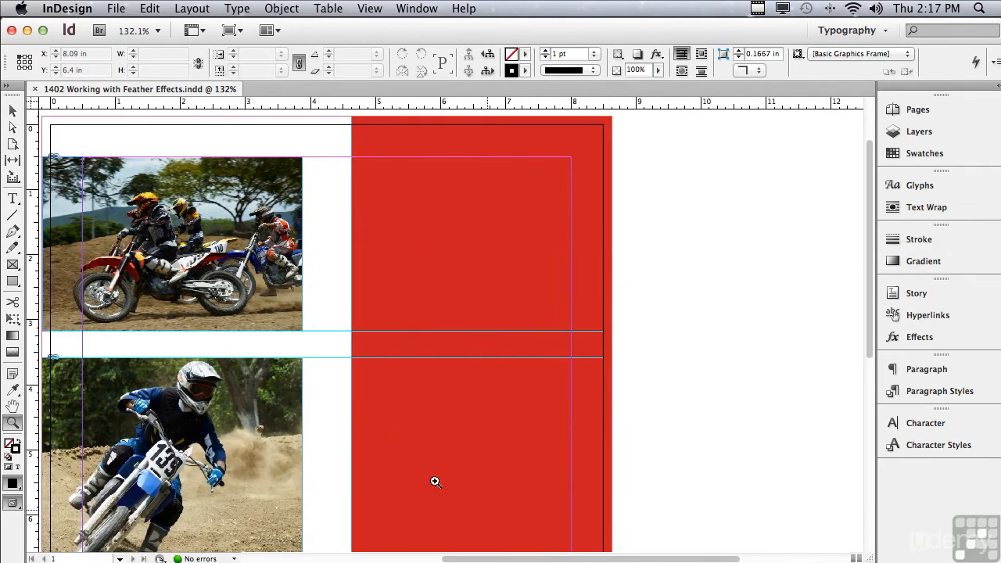
# - Add a Basic Feather effect to the top photo of the motocross racers, keeping the photo in view
pyautogui.click(12, 111)
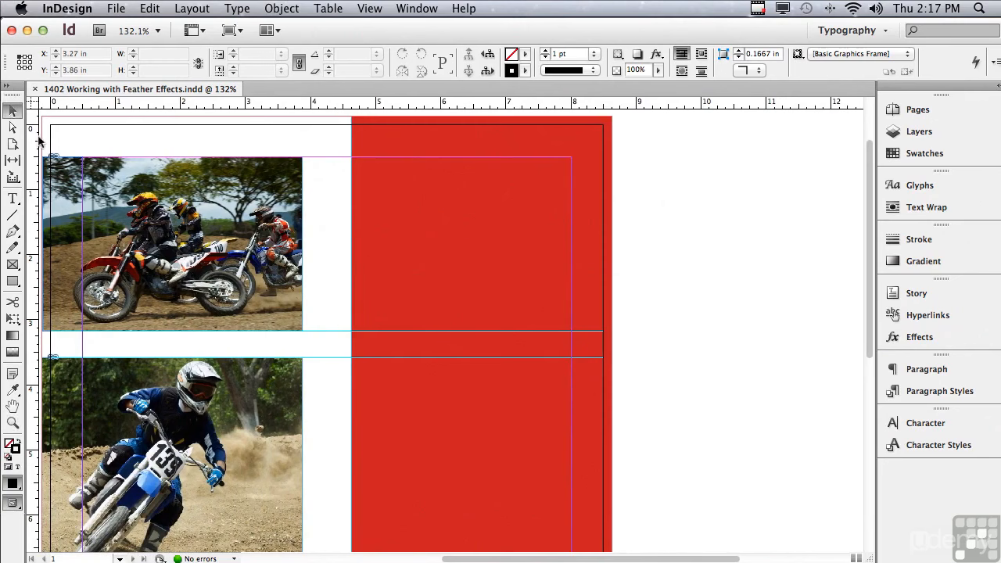
pyautogui.click(104, 175)
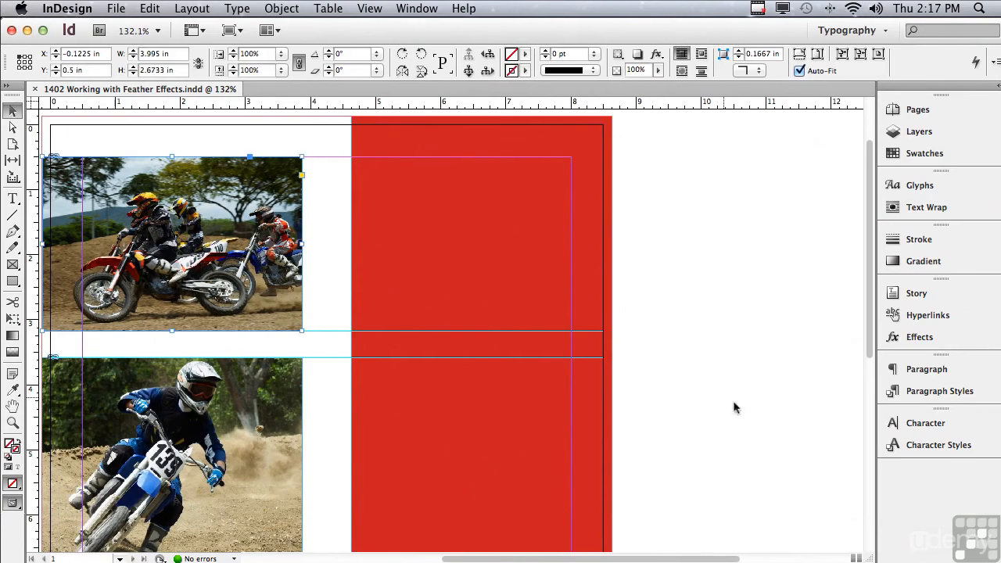
pyautogui.click(921, 340)
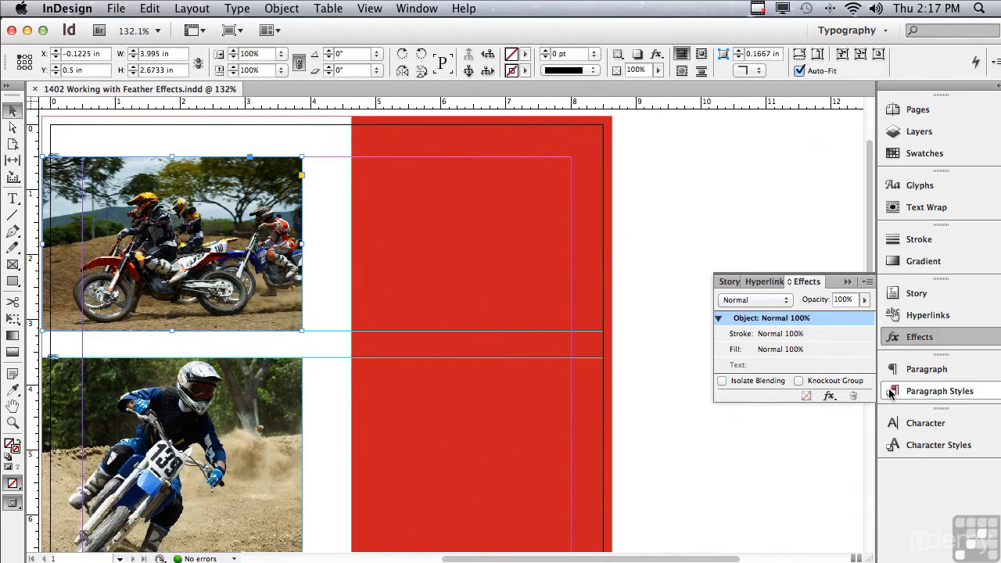
pyautogui.click(830, 397)
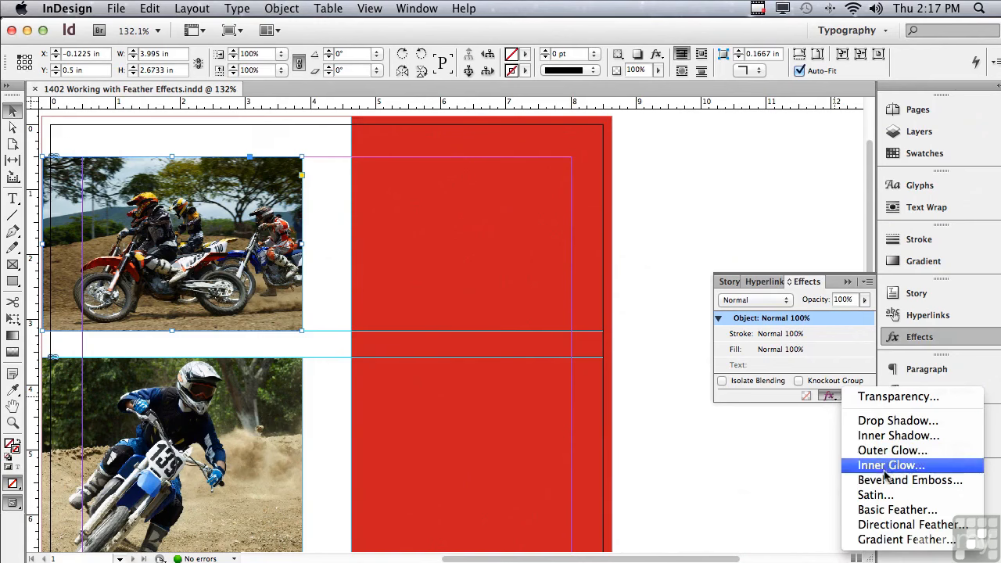
pyautogui.click(888, 510)
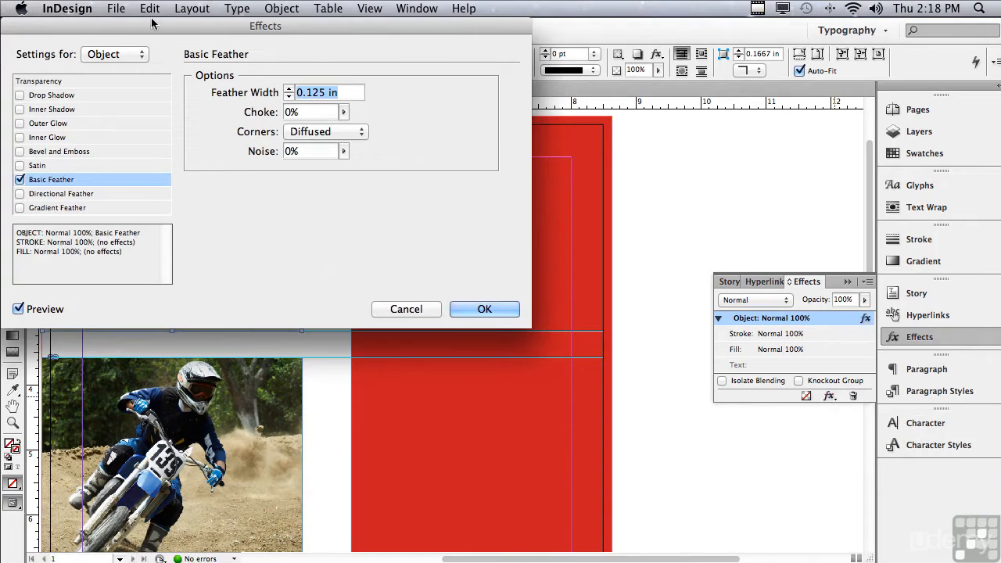
pyautogui.moveTo(89, 32); pyautogui.dragTo(421, 74)
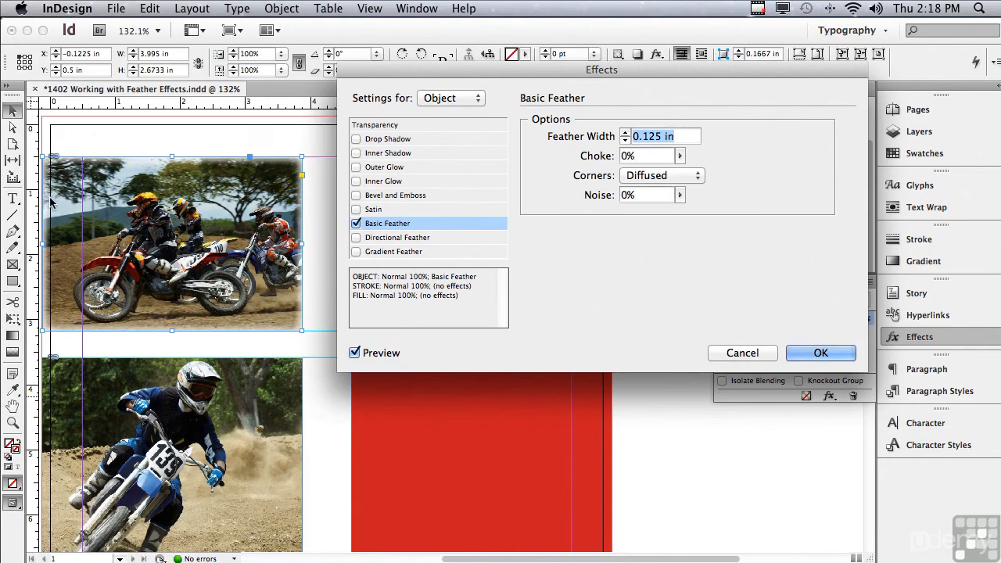
# - Set the Basic Feather's width on the top photo to 0.375 in
pyautogui.click(625, 133)
pyautogui.click(625, 133)
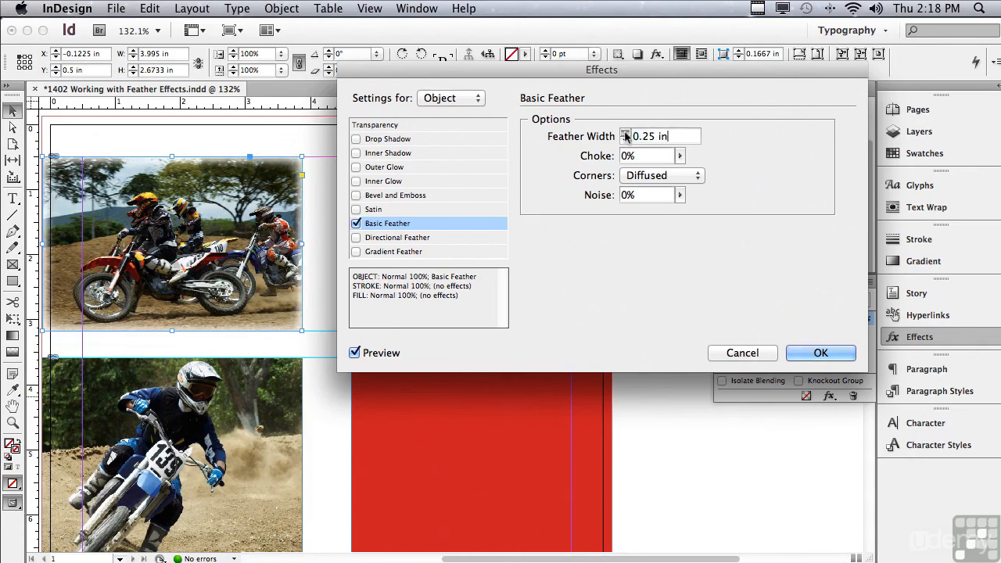
pyautogui.click(625, 133)
pyautogui.click(624, 133)
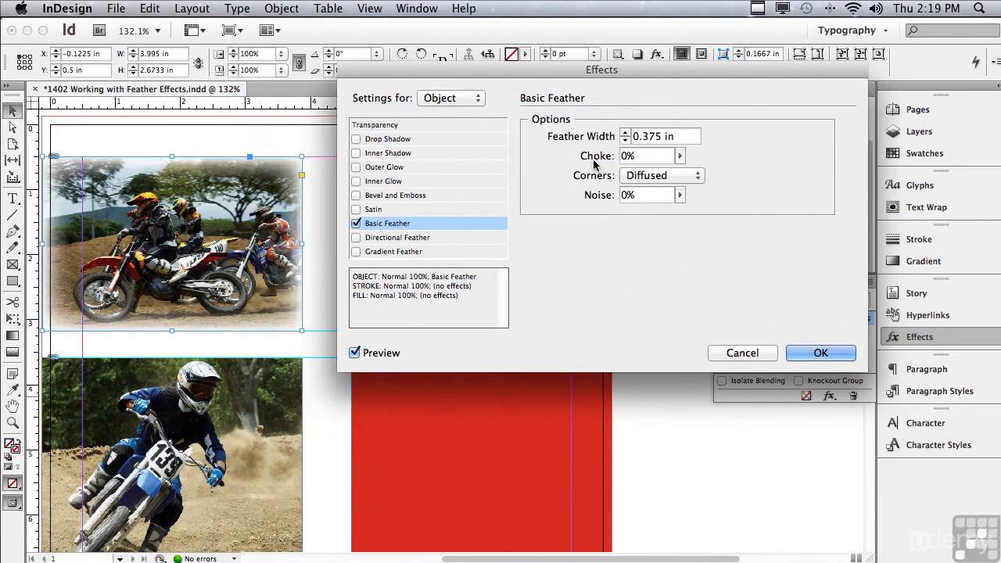
# - Try the Basic Feather with a Choke of 100% and return it to 0%
pyautogui.click(679, 156)
pyautogui.moveTo(678, 170); pyautogui.dragTo(756, 170)
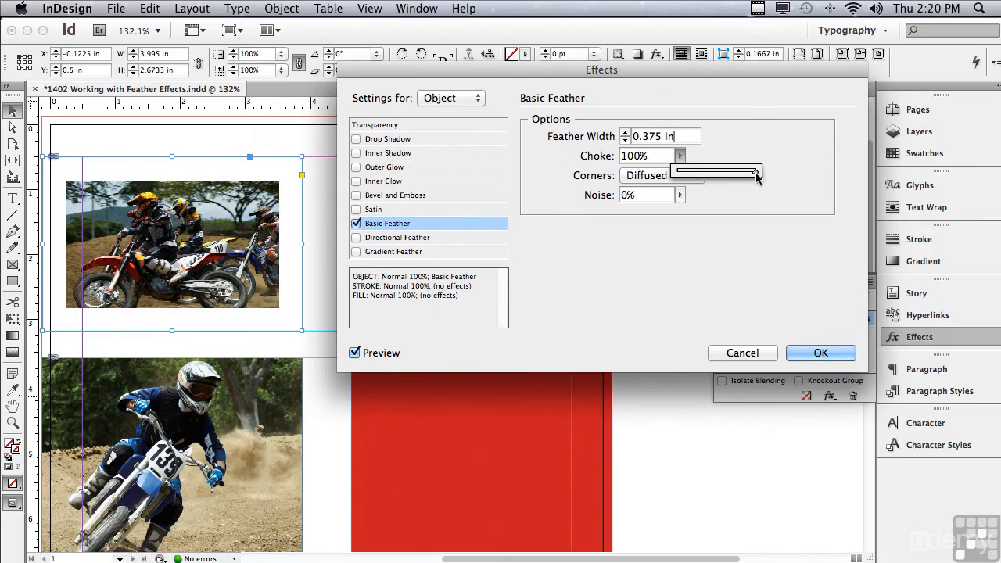
pyautogui.moveTo(756, 172); pyautogui.dragTo(617, 167)
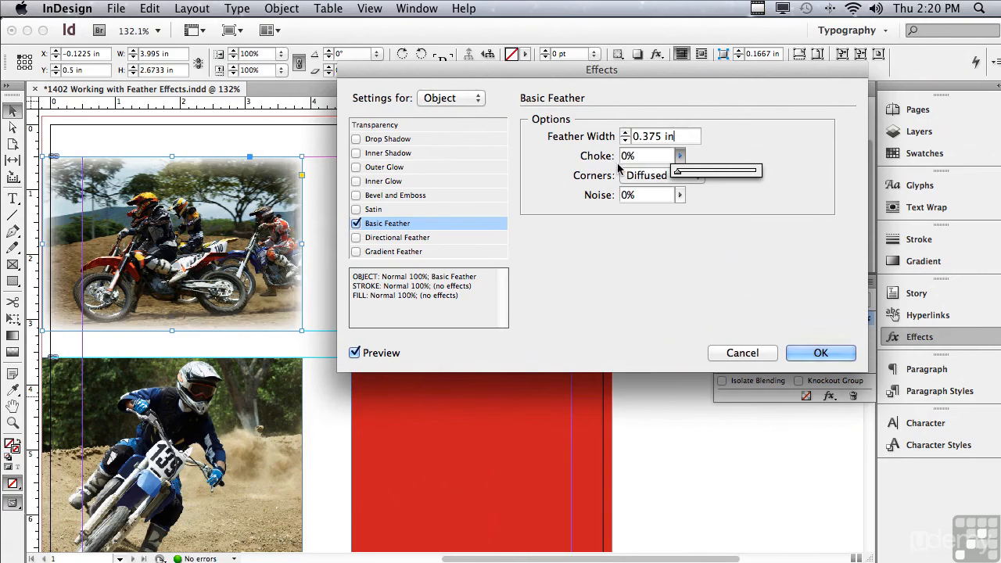
pyautogui.click(590, 165)
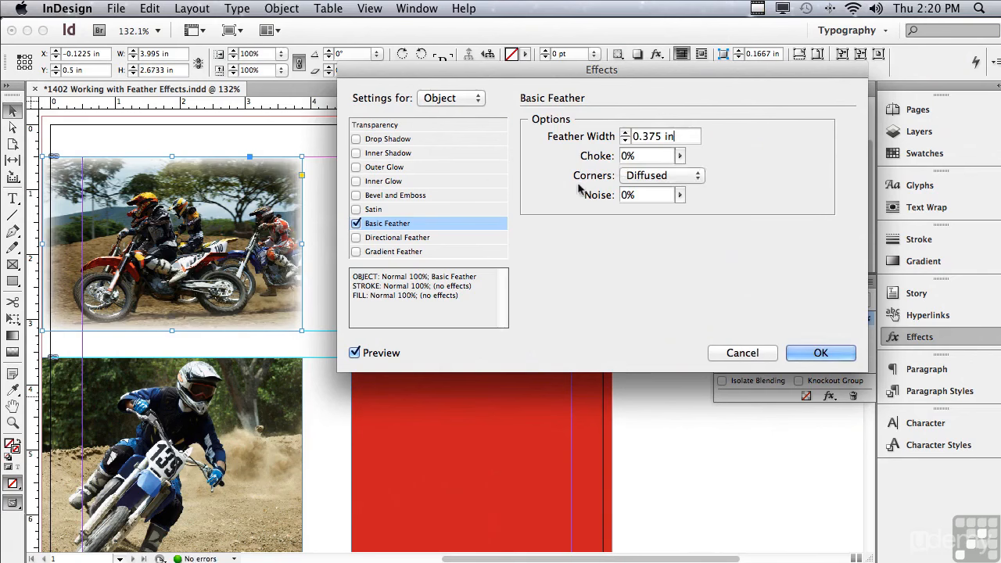
# - Try the Rounded and Sharp corner options for the Basic Feather and restore Diffused corners
pyautogui.click(628, 180)
pyautogui.click(627, 165)
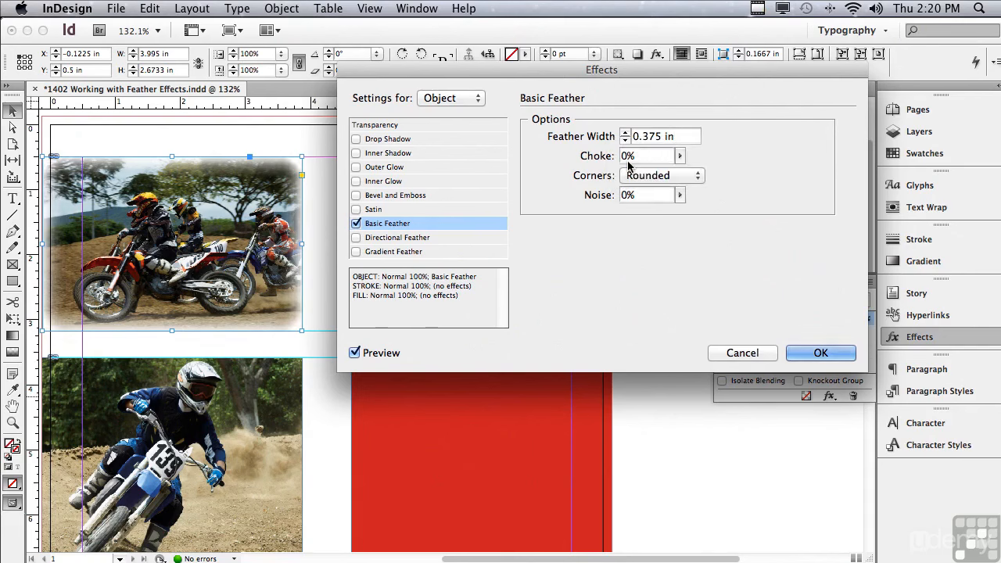
pyautogui.click(637, 177)
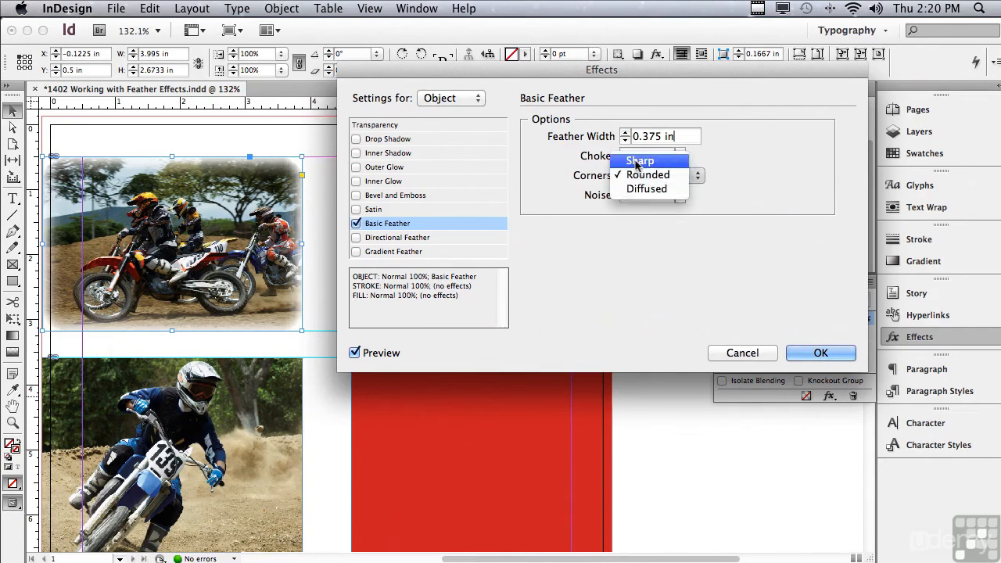
pyautogui.click(637, 162)
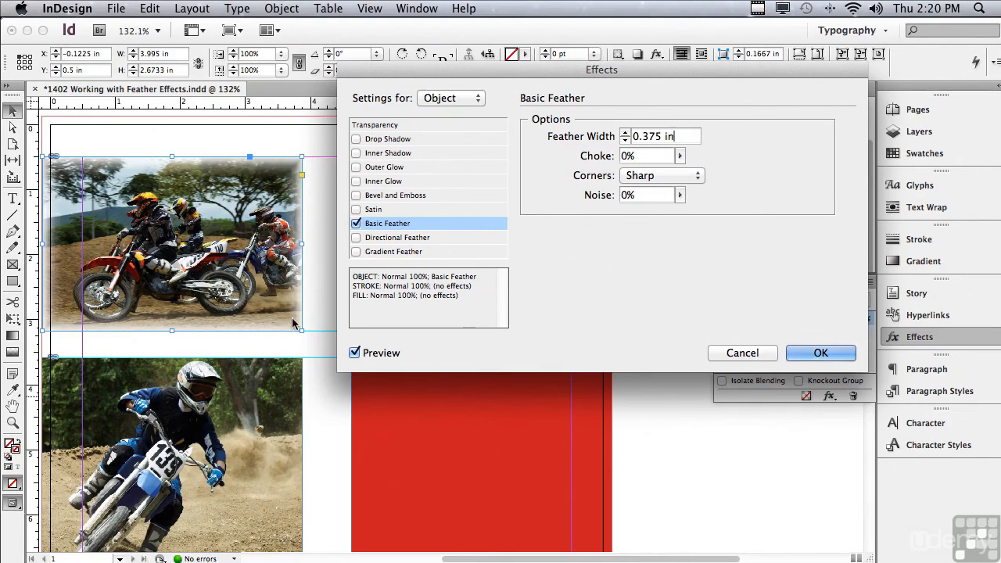
pyautogui.click(634, 176)
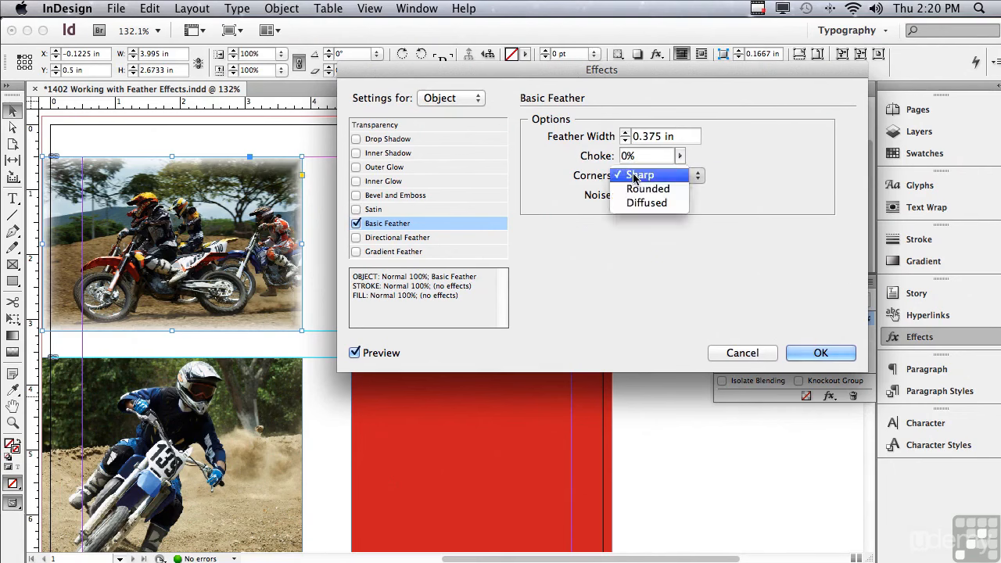
pyautogui.click(646, 203)
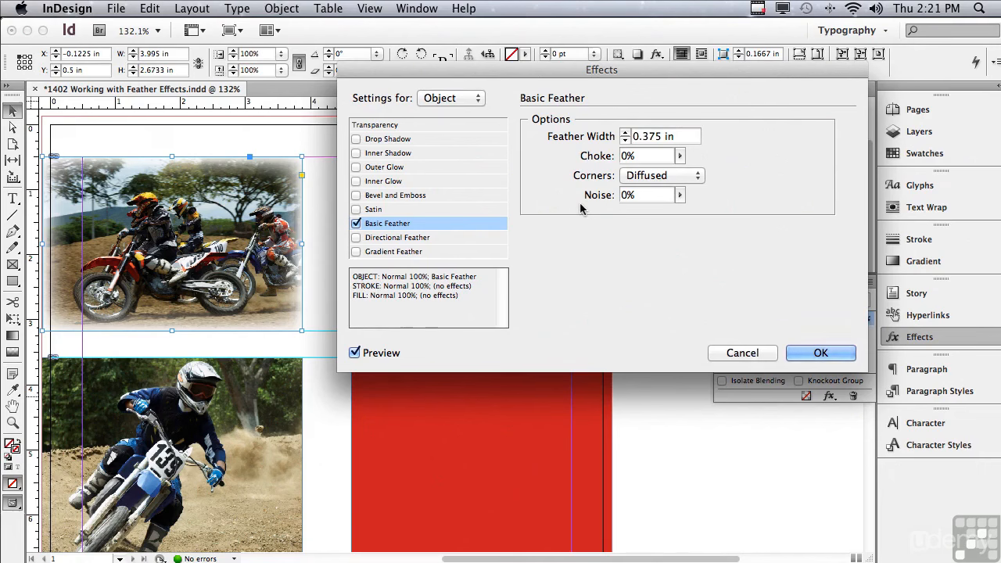
# - Try Noise at 5% and 100% on the Basic Feather and bring it back down to the minimum
pyautogui.click(680, 195)
pyautogui.moveTo(683, 211); pyautogui.dragTo(687, 211)
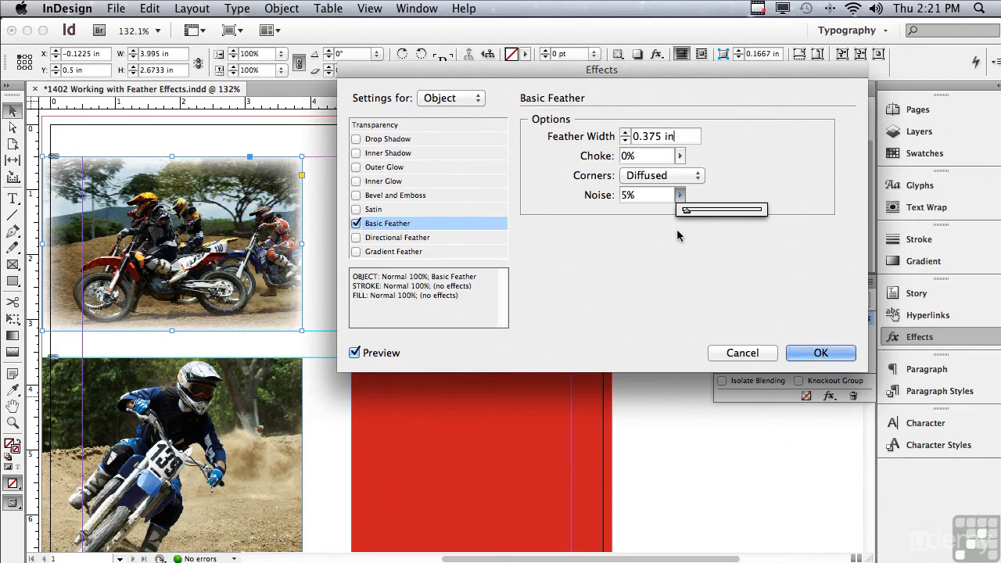
pyautogui.moveTo(687, 211); pyautogui.dragTo(770, 223)
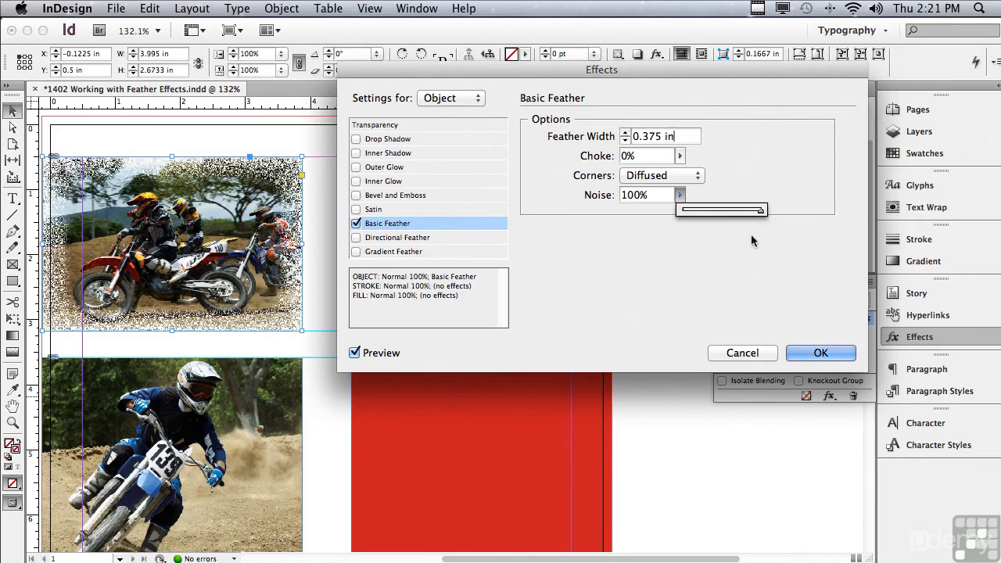
pyautogui.moveTo(760, 210); pyautogui.dragTo(681, 210)
# - Apply the Basic Feather and move the top photo straight across onto the red panel at X 4.6275 in, leaving it deselected
pyautogui.click(820, 354)
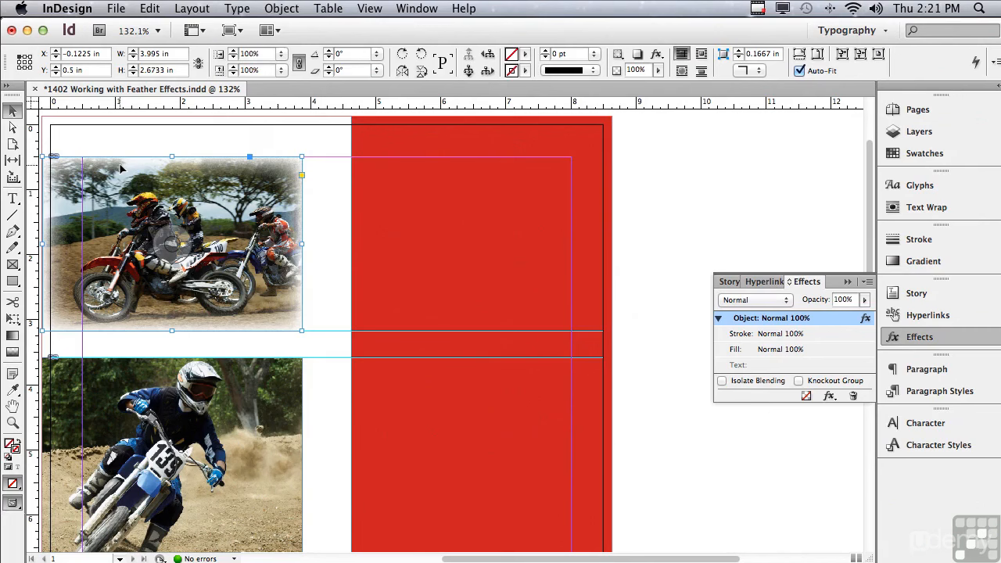
pyautogui.moveTo(93, 185); pyautogui.dragTo(401, 180)
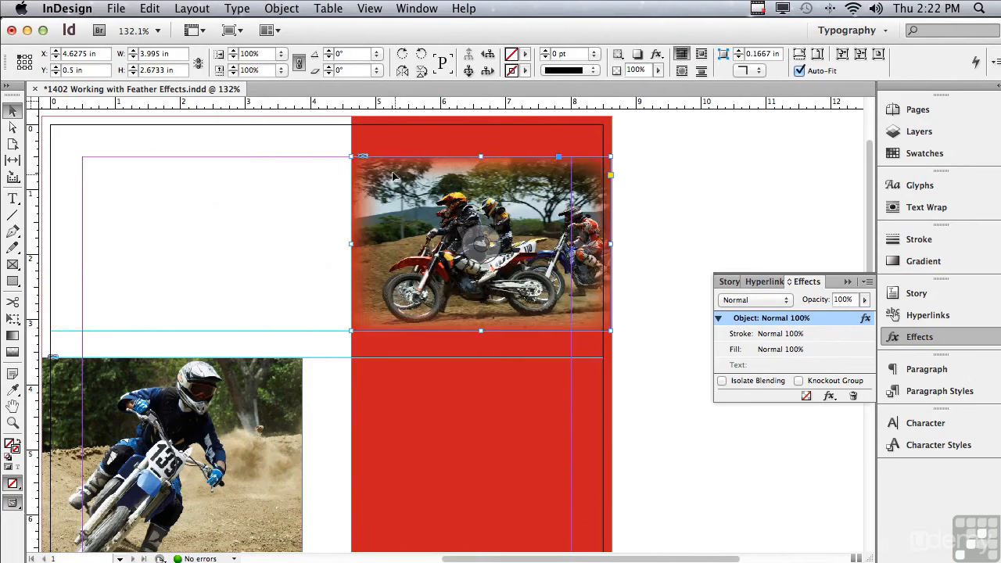
pyautogui.click(313, 150)
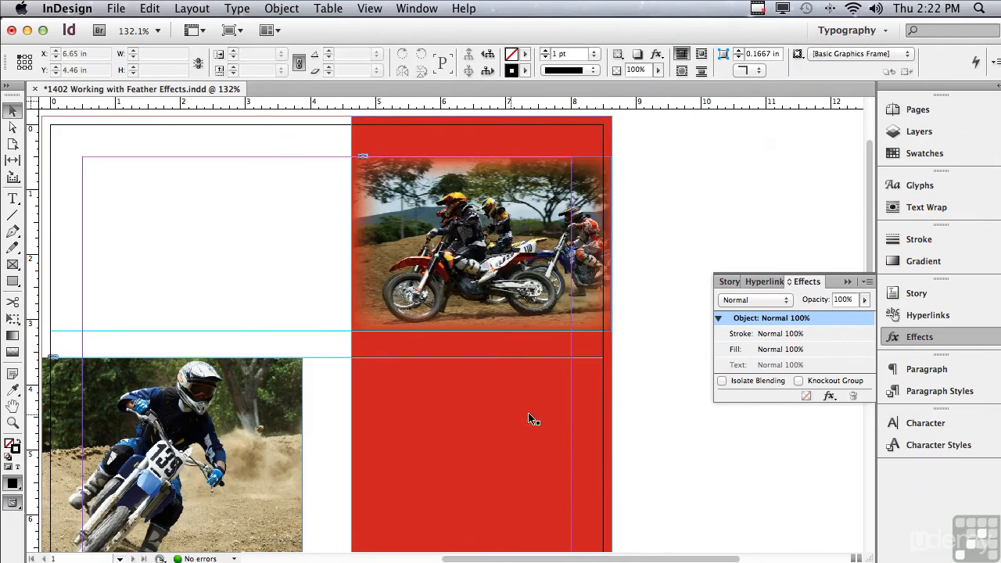
# - Move the middle photo of rider 139 straight across onto the red panel at X 4.625 in
pyautogui.moveTo(871, 195); pyautogui.dragTo(875, 304)
pyautogui.click(106, 160)
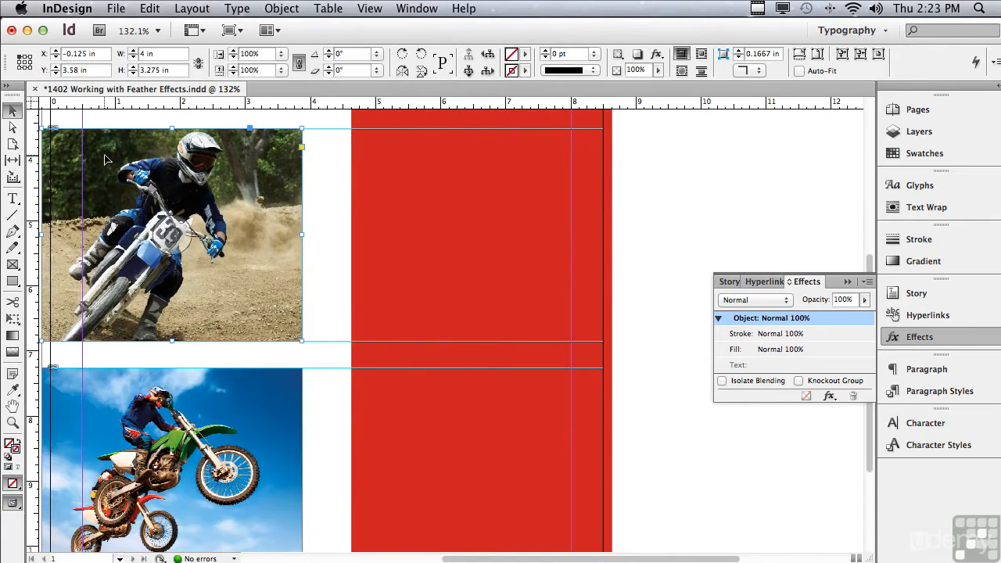
pyautogui.moveTo(106, 160); pyautogui.dragTo(415, 159)
pyautogui.moveTo(513, 558); pyautogui.dragTo(425, 527)
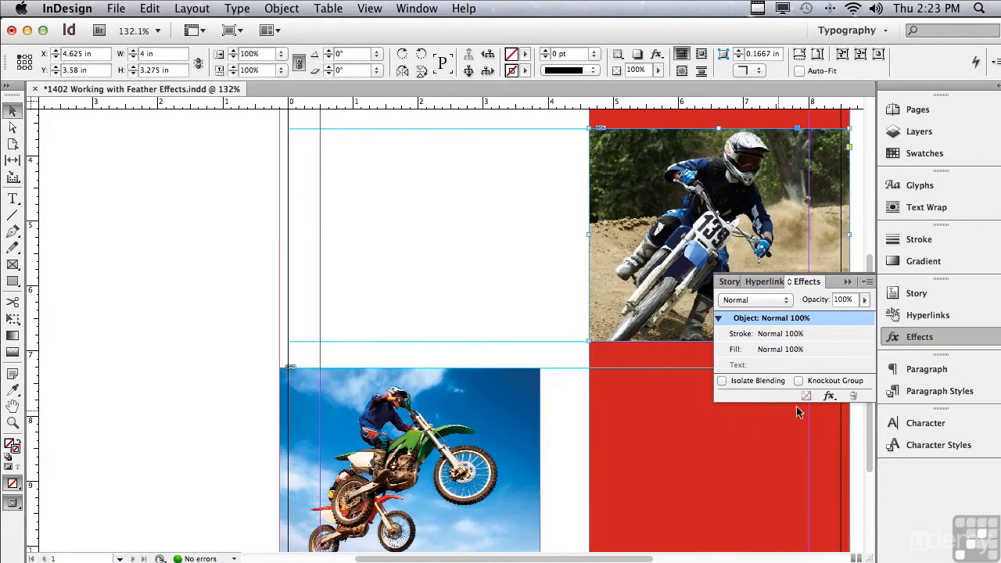
# - Add a Directional Feather effect to the middle photo with a top feather width of 0.3125 in
pyautogui.click(830, 396)
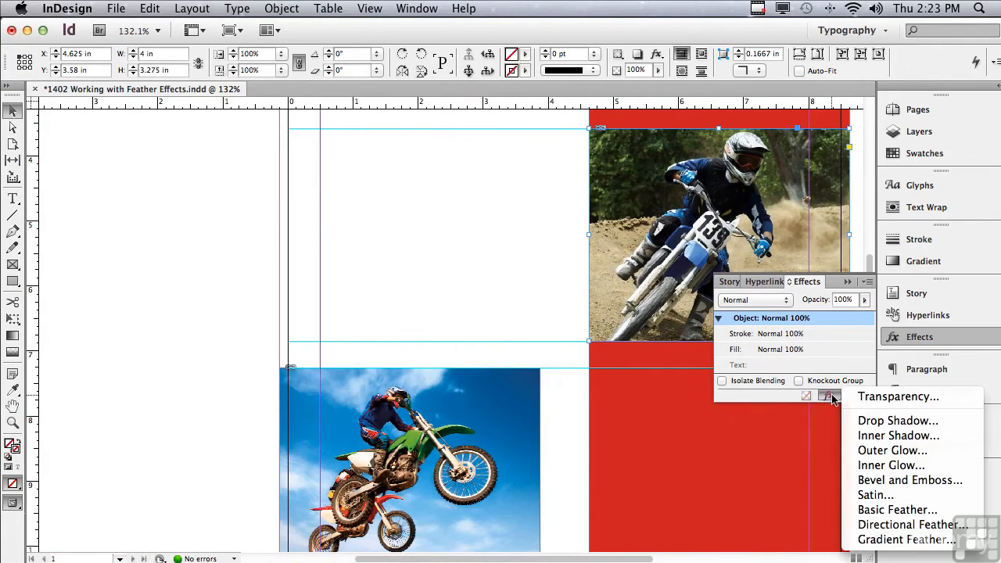
pyautogui.click(884, 524)
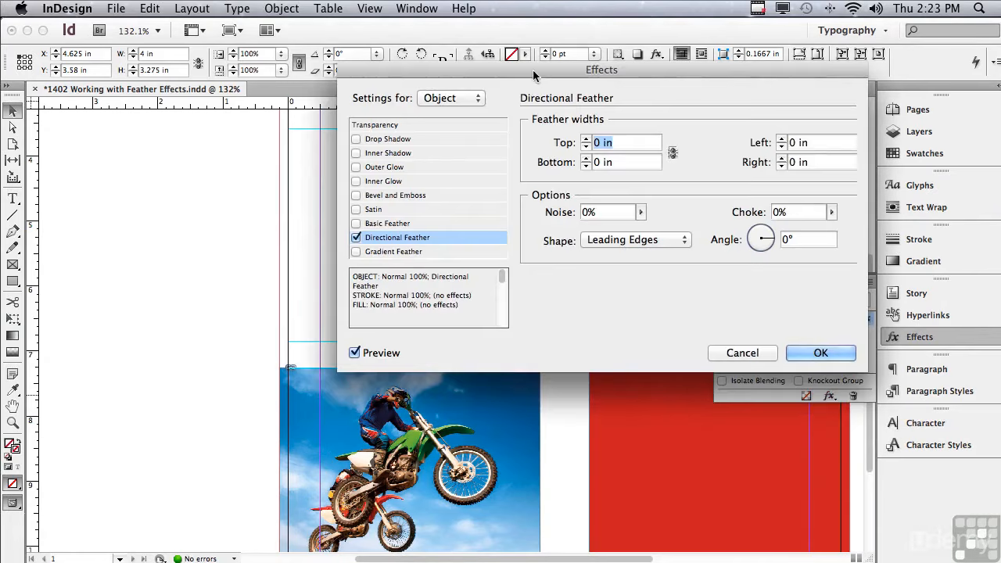
pyautogui.moveTo(533, 78); pyautogui.dragTo(240, 117)
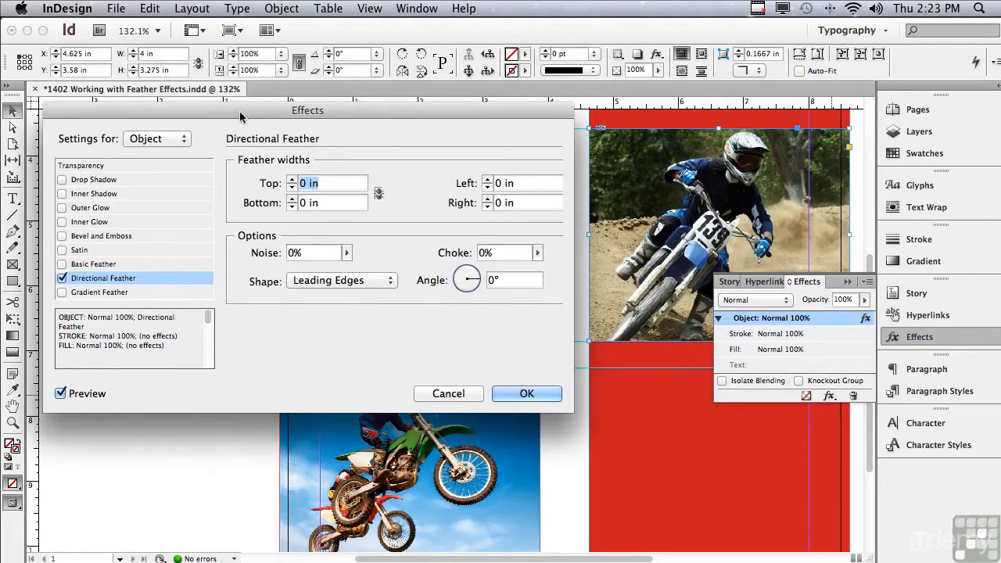
pyautogui.click(291, 179)
pyautogui.click(291, 179)
pyautogui.click(291, 179)
pyautogui.click(291, 179)
pyautogui.click(290, 179)
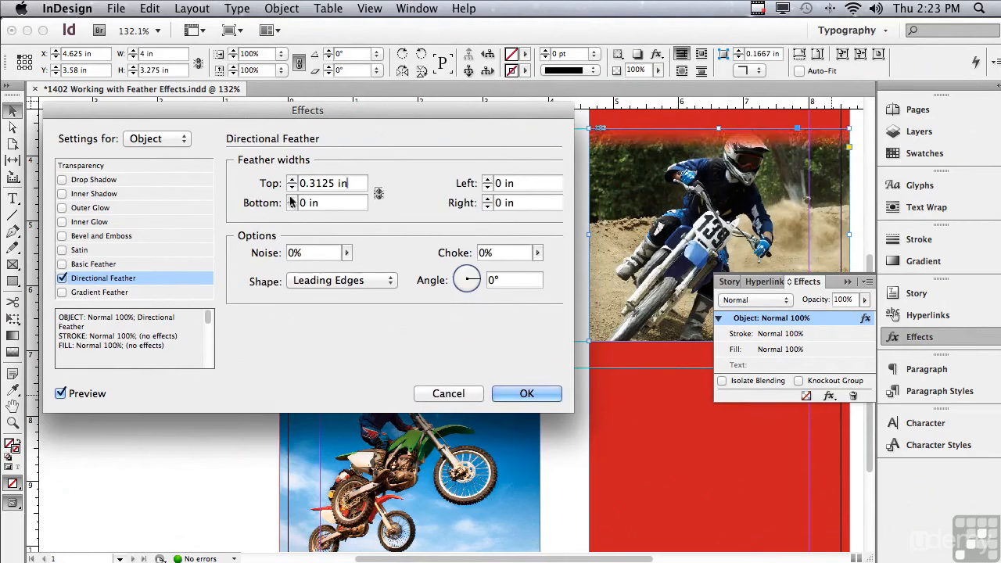
# - Set the Directional Feather's bottom width to 0.375 in, left width to 0.3125 in and right width to 0.25 in
pyautogui.click(291, 199)
pyautogui.click(291, 199)
pyautogui.click(487, 179)
pyautogui.click(487, 179)
pyautogui.click(487, 199)
# - Set the Directional Feather's Noise to 7% and Choke to 12%, keep the angle at 0°, and apply the effect
pyautogui.click(346, 253)
pyautogui.moveTo(346, 268); pyautogui.dragTo(352, 270)
pyautogui.click(537, 253)
pyautogui.moveTo(537, 270); pyautogui.dragTo(547, 273)
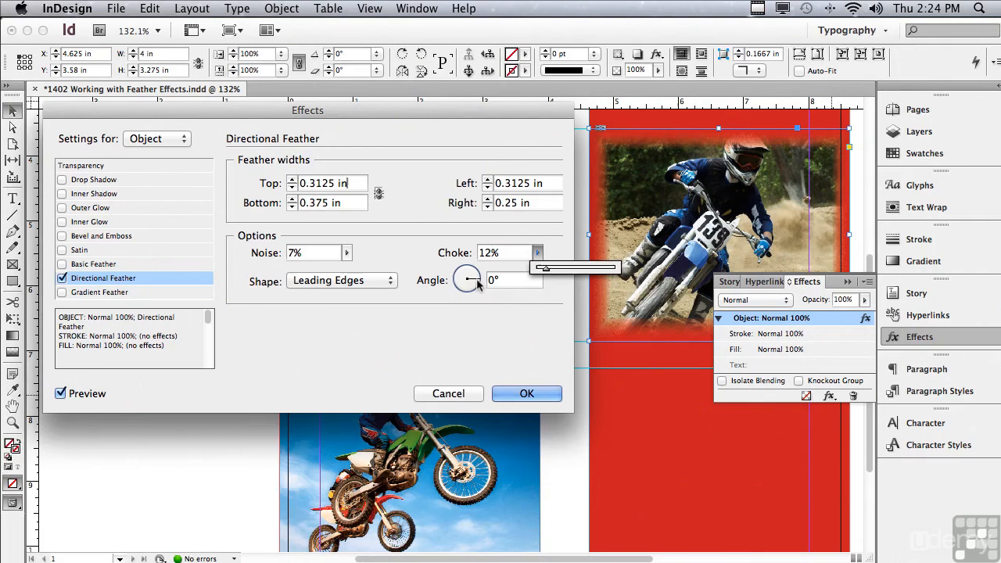
pyautogui.moveTo(476, 280)
pyautogui.mouseDown()
pyautogui.moveTo(474, 270)
pyautogui.moveTo(483, 284)
pyautogui.mouseUp()
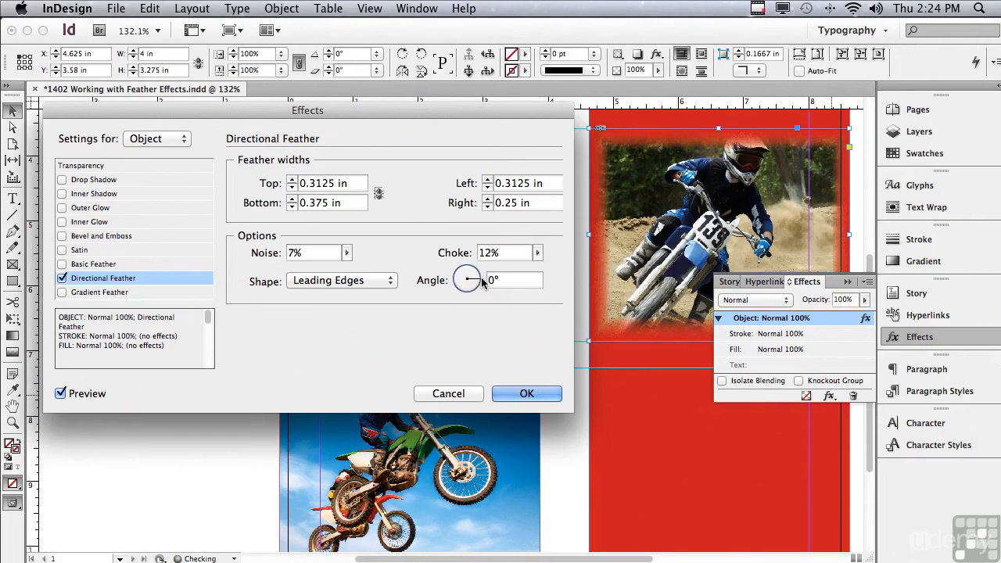
pyautogui.click(521, 393)
# - Move the bottom photo of the jumping dirt bikes straight across onto the red panel at X 4.625 in
pyautogui.scroll(-2, 866, 273)
pyautogui.scroll(-5, 867, 272)
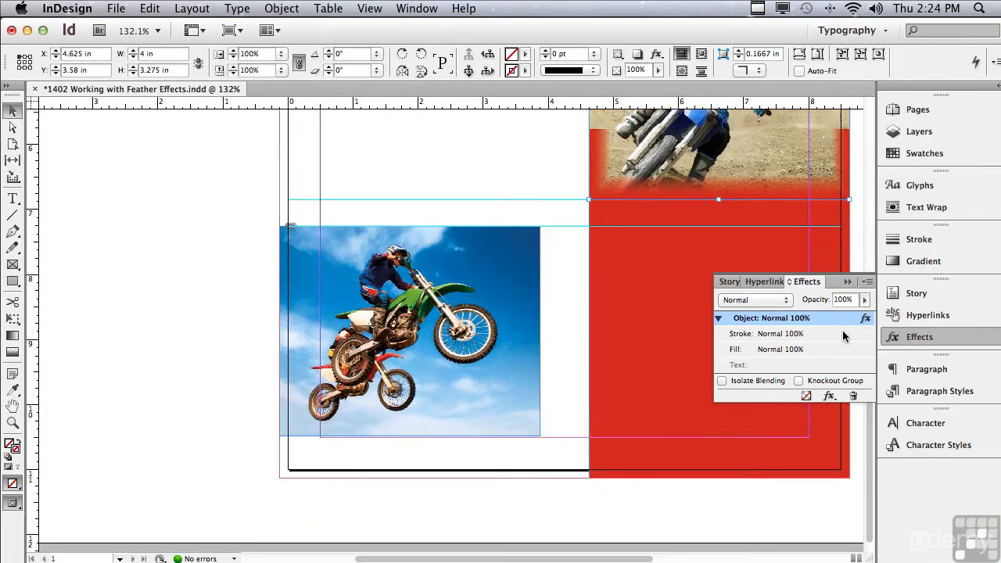
pyautogui.hscroll(5, 515, 328)
pyautogui.moveTo(190, 249); pyautogui.dragTo(500, 247)
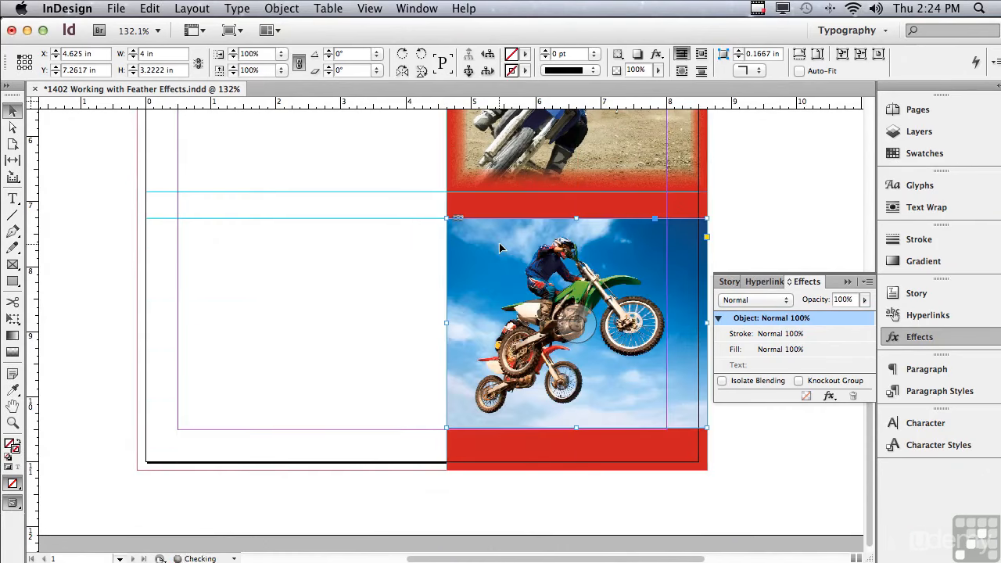
# - Try a linear Gradient Feather on the bottom photo with the opaque stop moved to 76%, and reverse the gradient
pyautogui.click(830, 396)
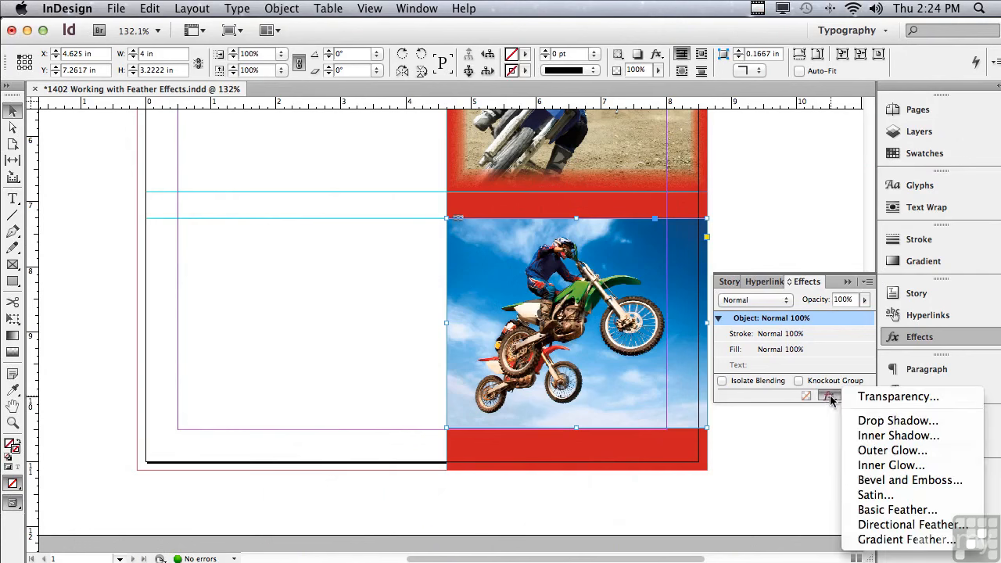
pyautogui.click(874, 539)
pyautogui.moveTo(312, 110); pyautogui.dragTo(155, 140)
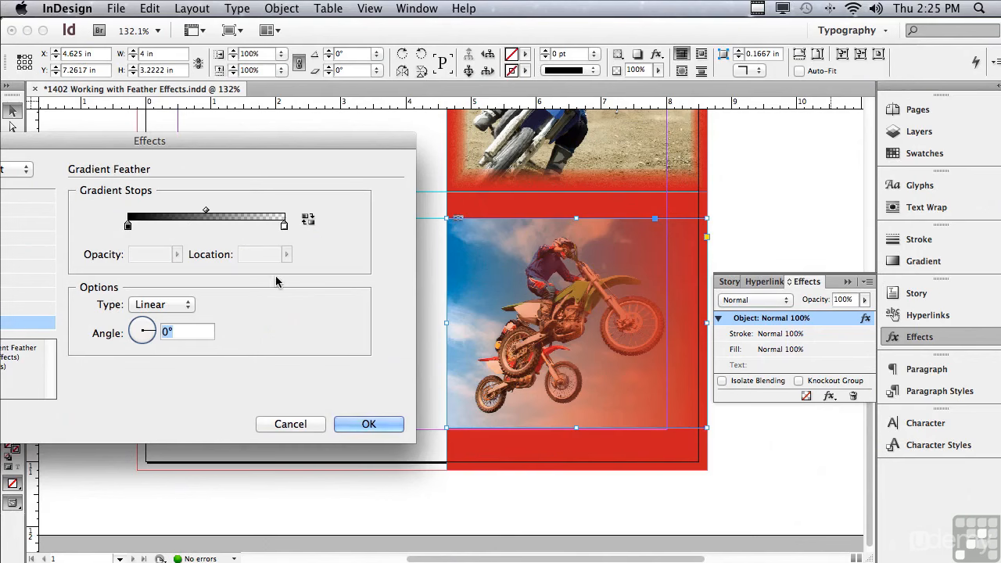
pyautogui.moveTo(128, 225); pyautogui.dragTo(247, 228)
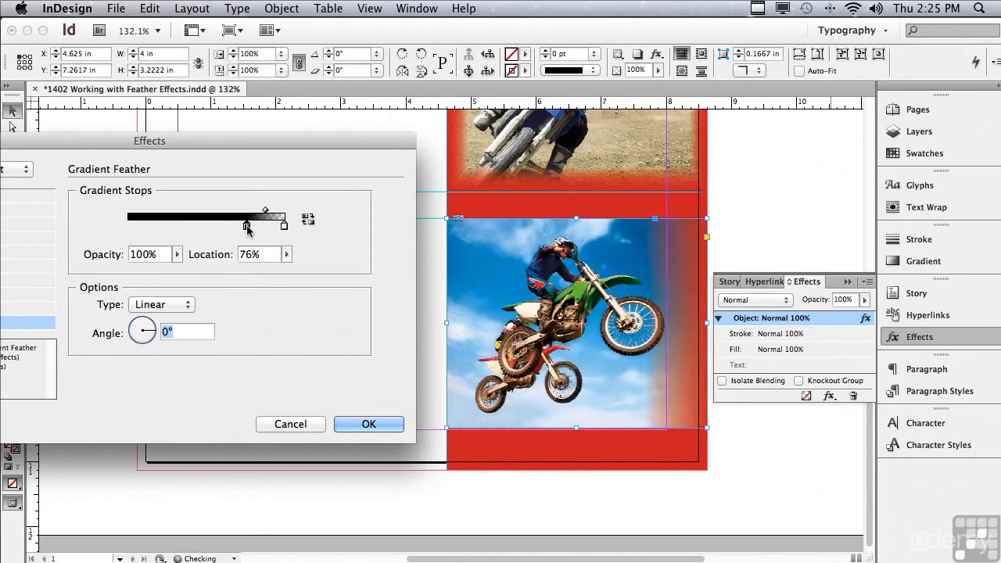
pyautogui.click(307, 220)
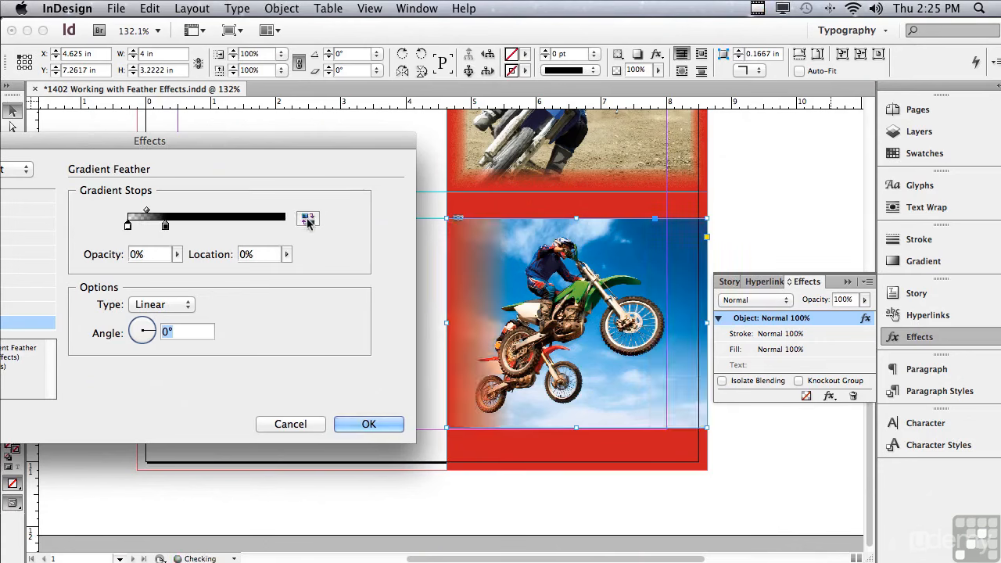
# - Add a gradient stop at the 15% location between the two existing stops and set its opacity to 86%
pyautogui.click(165, 226)
pyautogui.click(152, 225)
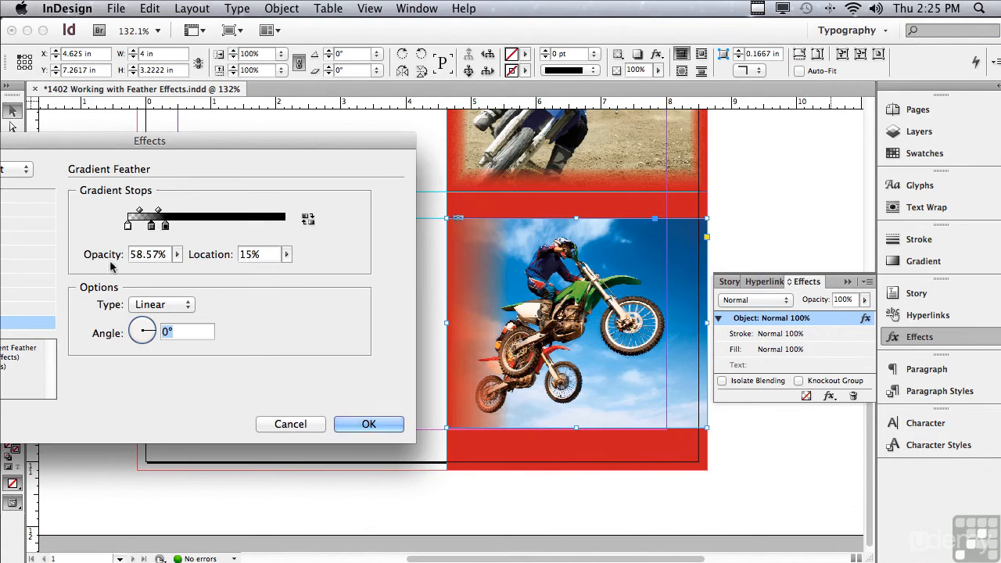
pyautogui.click(177, 254)
pyautogui.moveTo(176, 269); pyautogui.dragTo(198, 271)
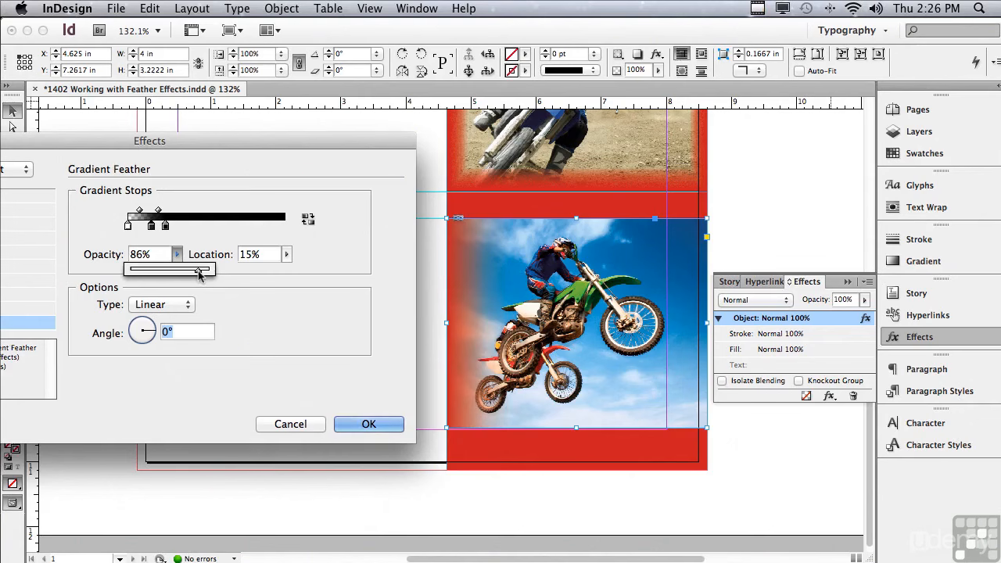
# - Try the Radial type for the Gradient Feather, reverse the gradient, and discard the whole effect
pyautogui.click(163, 307)
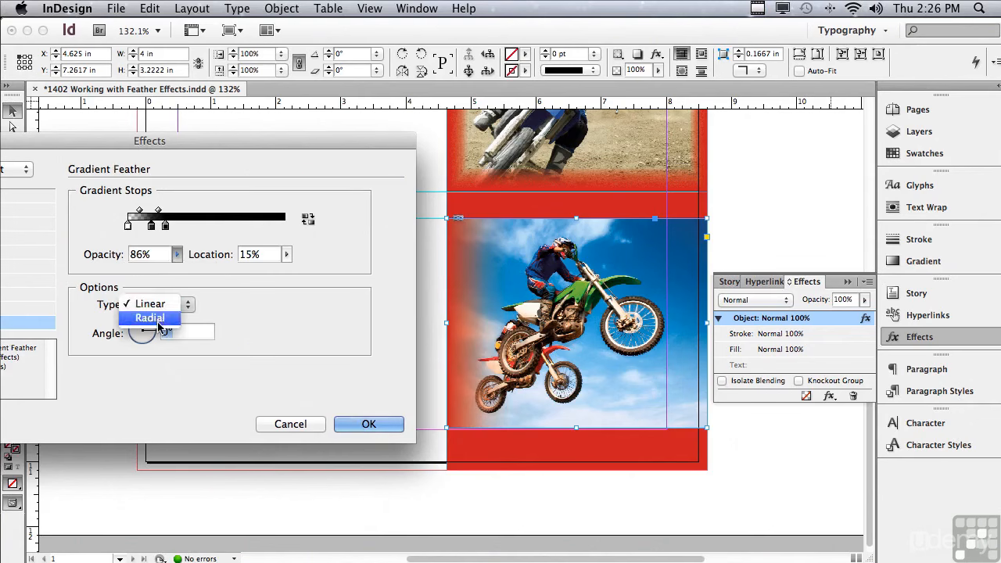
pyautogui.click(150, 318)
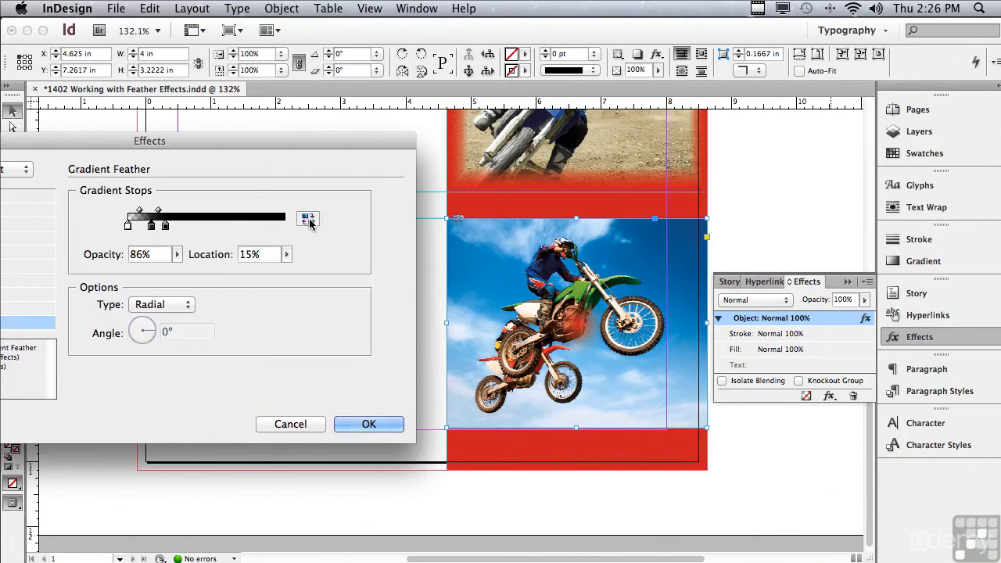
pyautogui.click(308, 220)
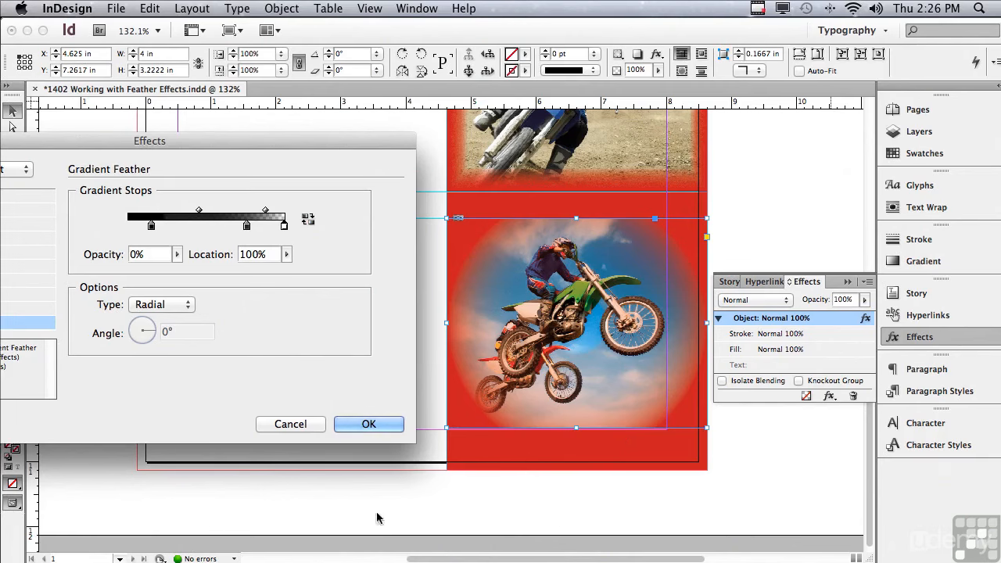
pyautogui.click(294, 425)
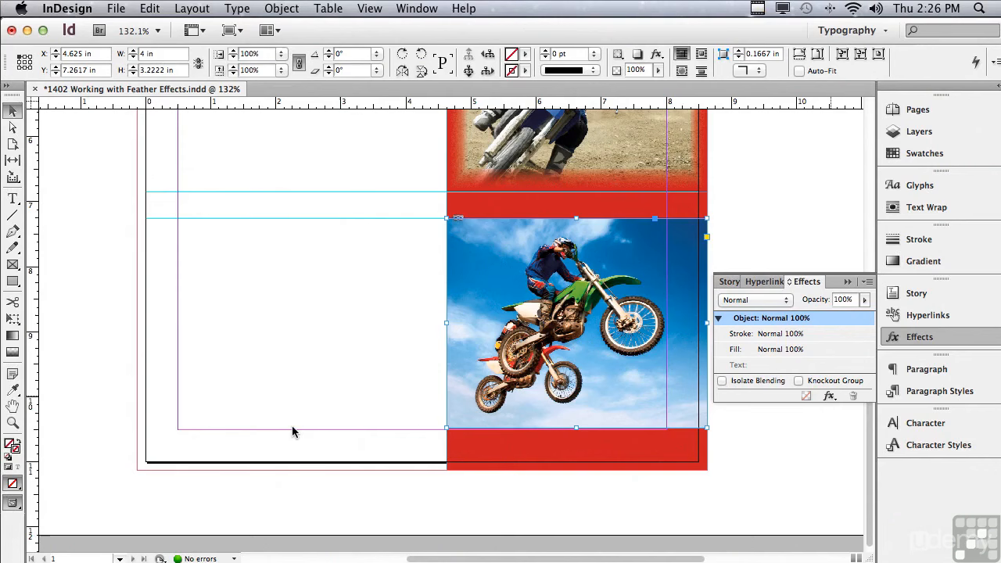
# - Fade the bottom photo's lower edge straight down over about 0.4 in with the Gradient Feather tool
pyautogui.hotkey('shift', 'g')
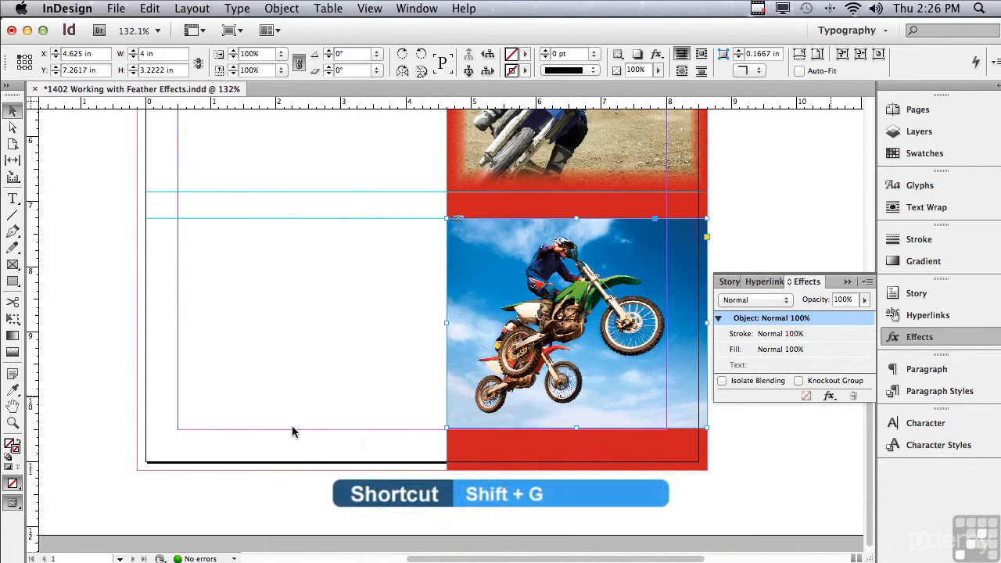
pyautogui.hotkey('shift', 'g')
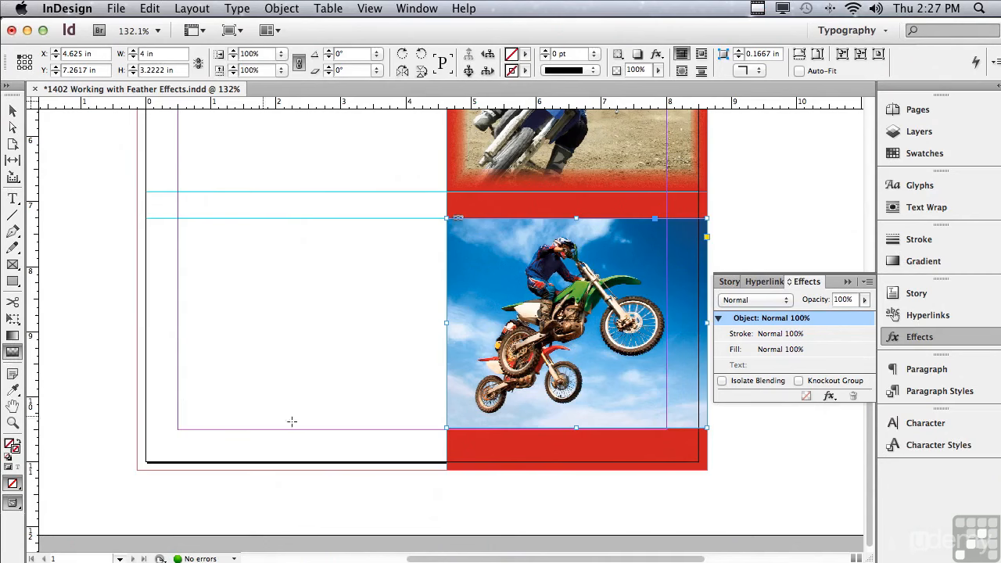
pyautogui.moveTo(668, 400); pyautogui.dragTo(669, 428)
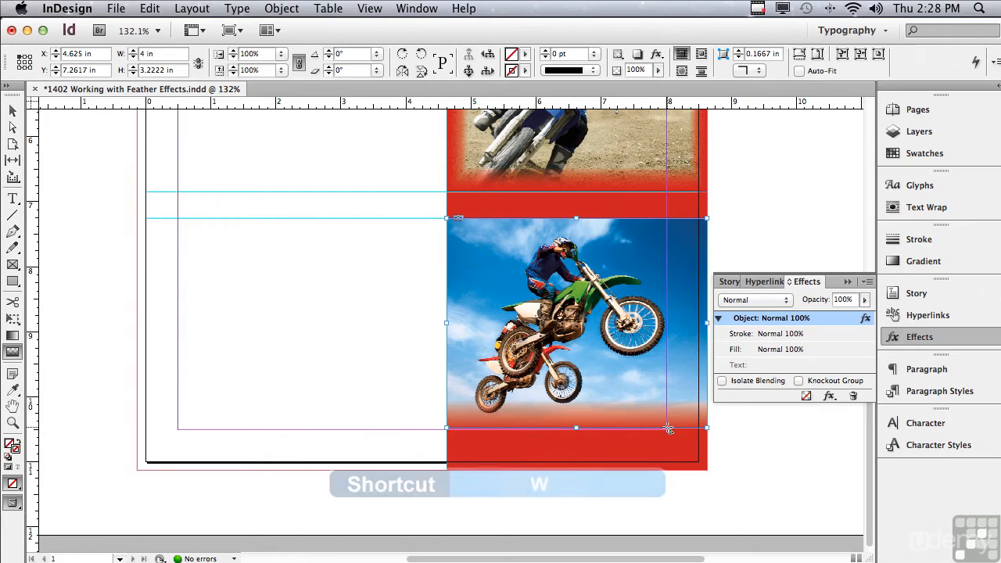
# - Show the page in Preview mode without guides and frame edges, and deselect the photo with the Selection tool
pyautogui.press('w')
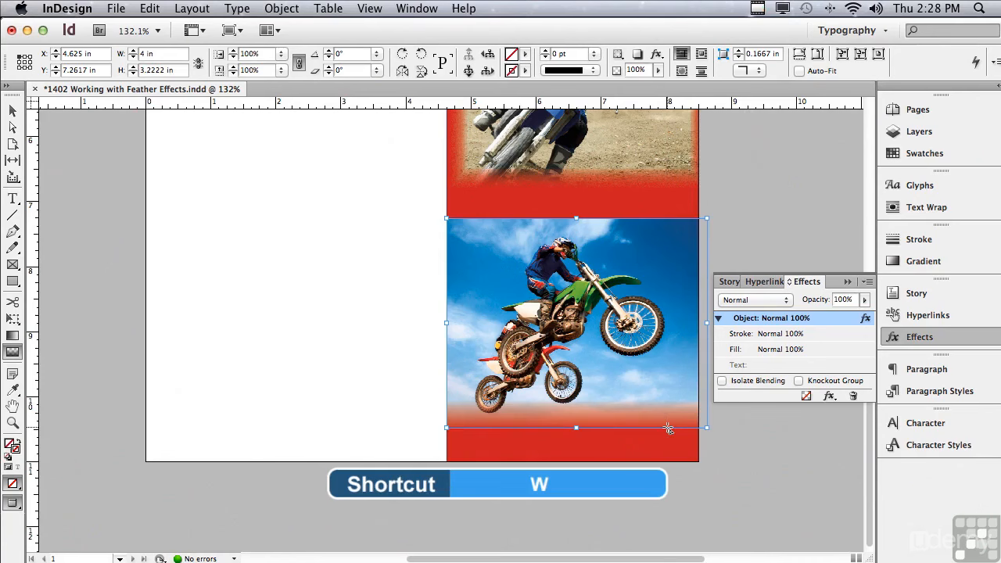
pyautogui.click(12, 111)
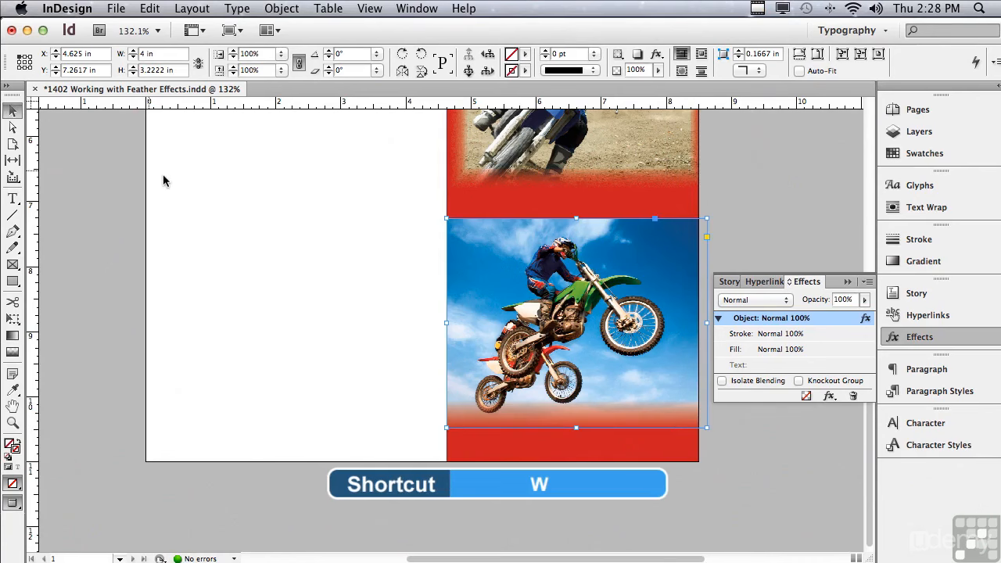
pyautogui.click(166, 181)
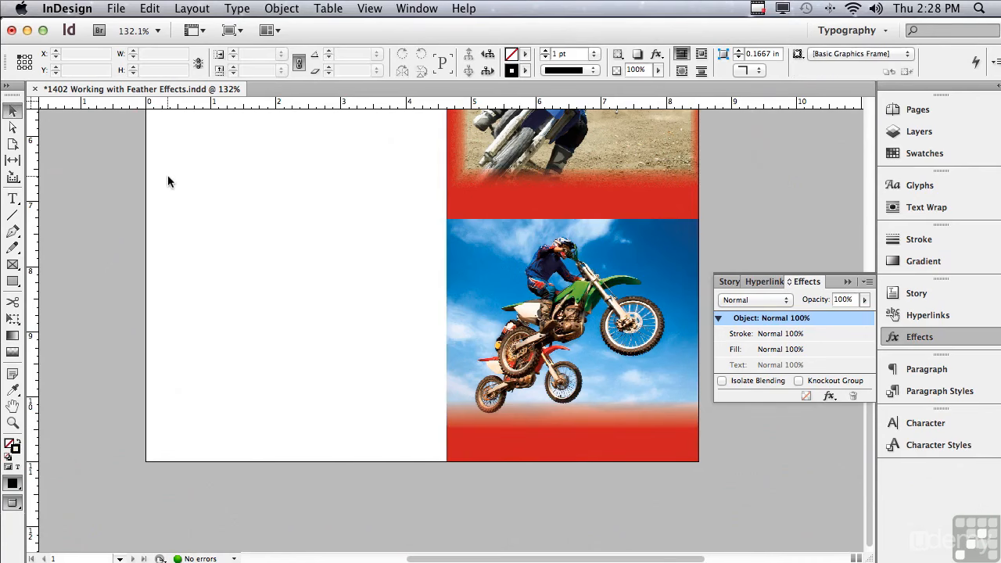